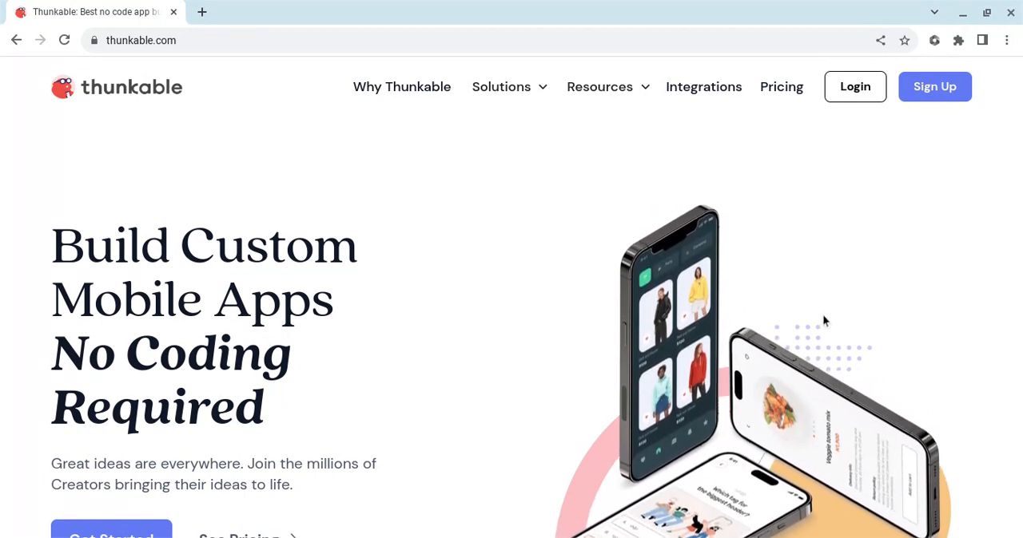
Step: Sign up for a Thunkable account using Google
left_click(945, 88)
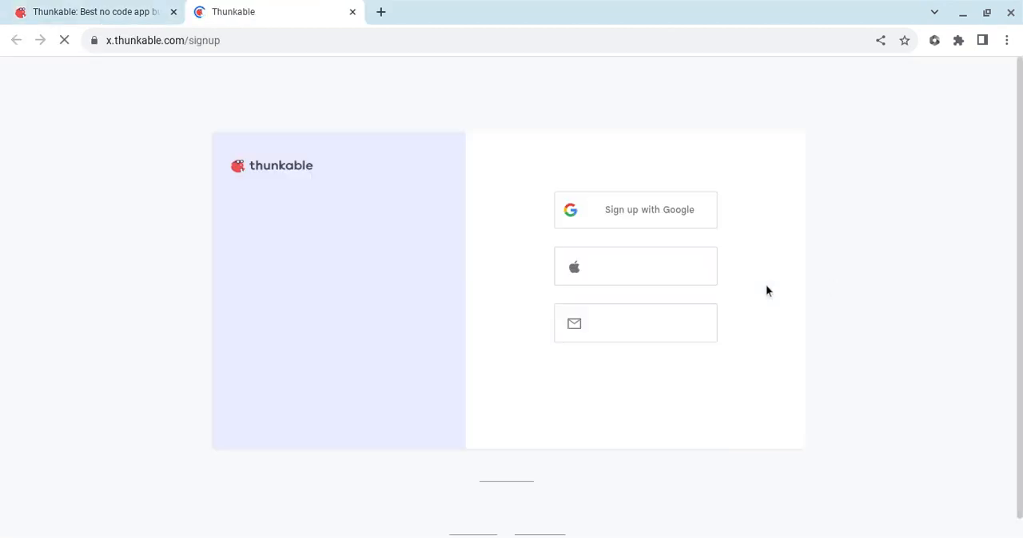
left_click(646, 215)
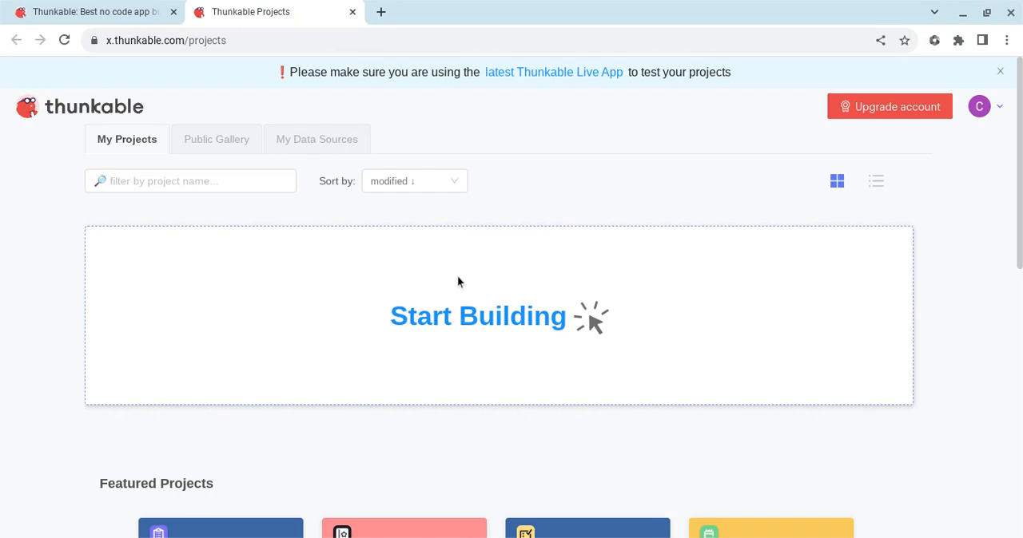
Step: Create a new public project named "AI App" in the Education category, using the Drag and Drop builder
left_click(494, 319)
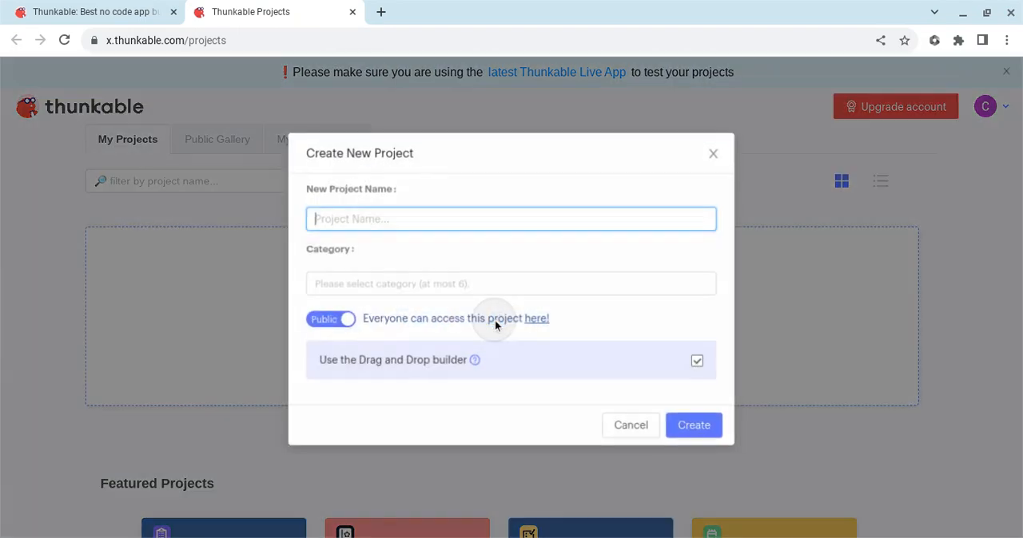
left_click(428, 225)
type("A")
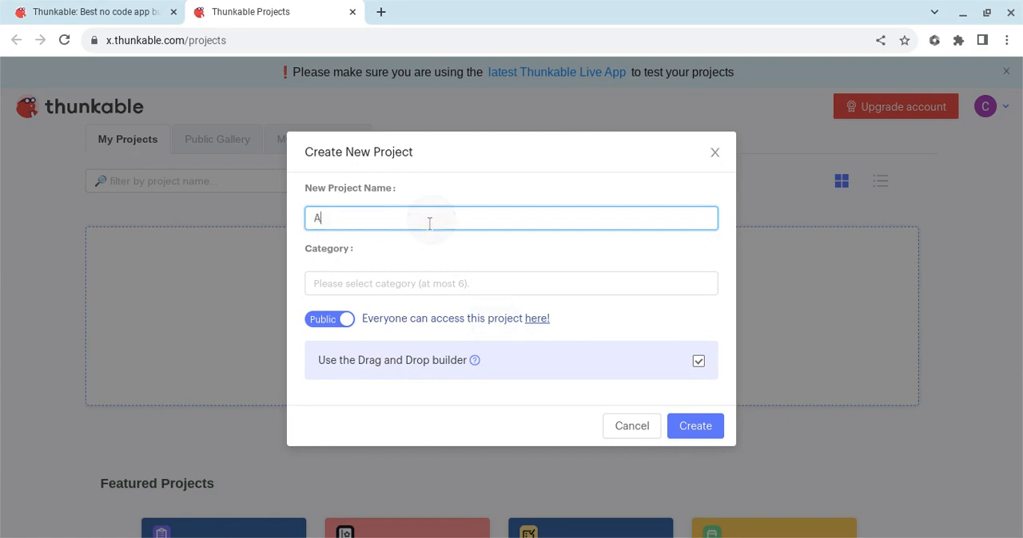
type("I App")
left_click(382, 283)
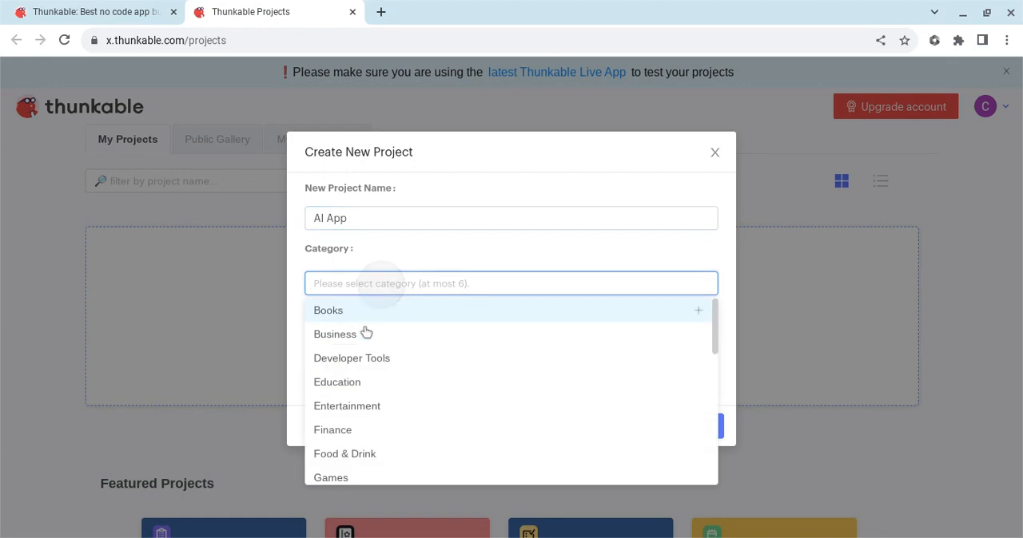
left_click(352, 383)
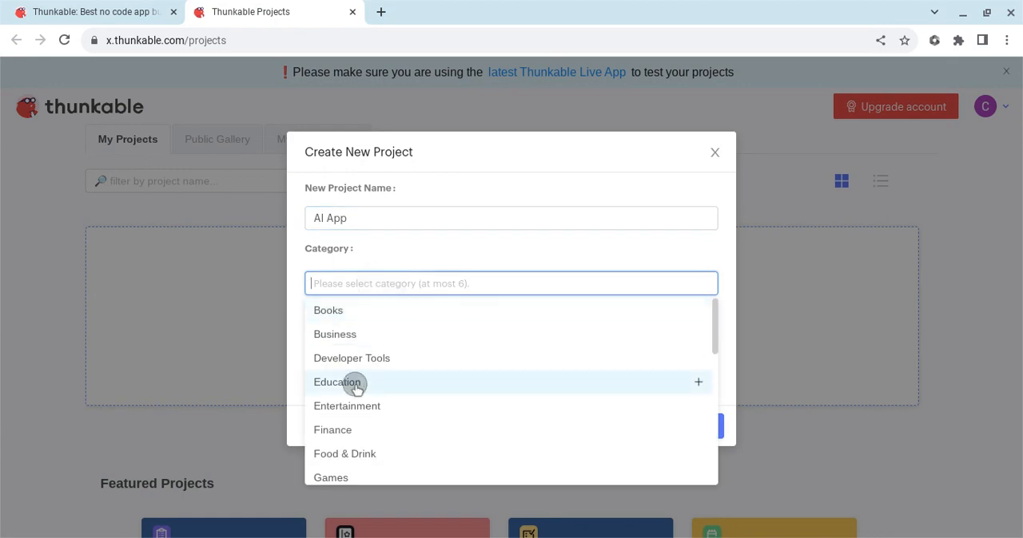
left_click(396, 254)
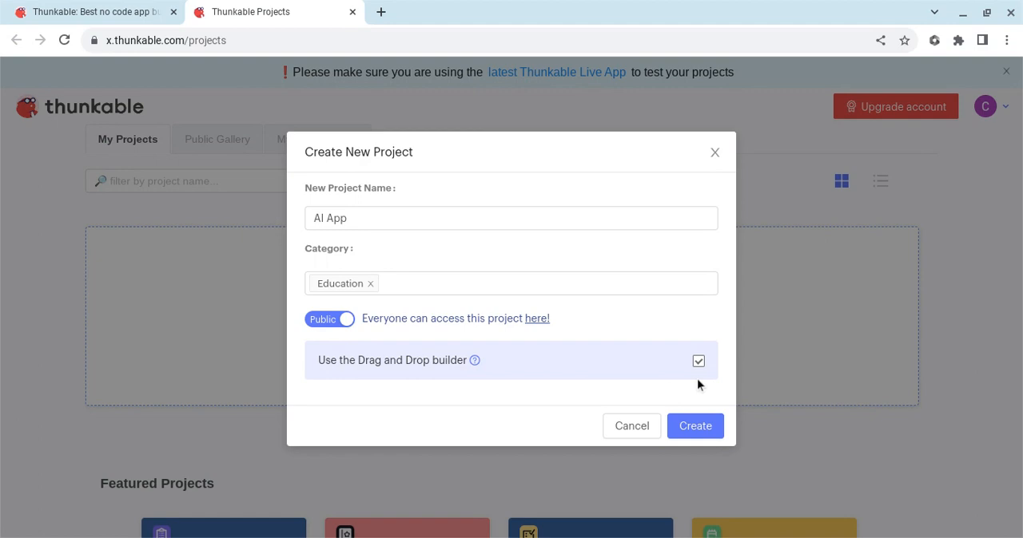
left_click(695, 427)
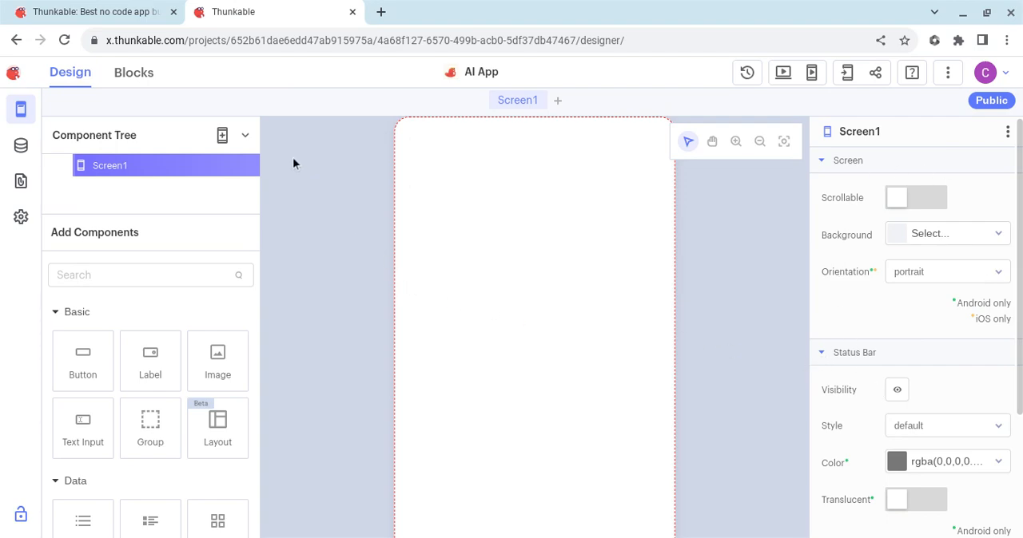
Step: Add a Top Tab Navigator to the project and delete the original Screen1
left_click(243, 137)
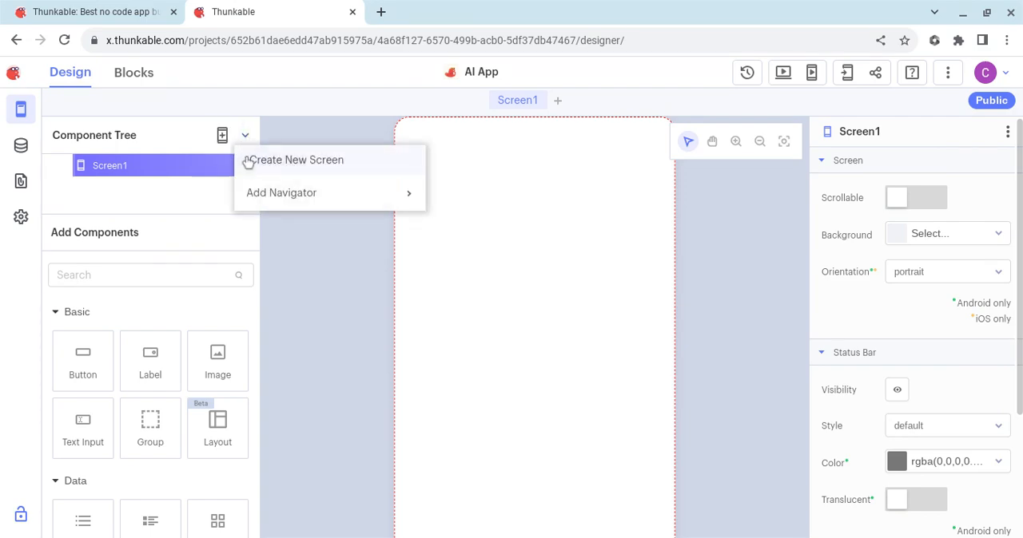
mouse_move(253, 197)
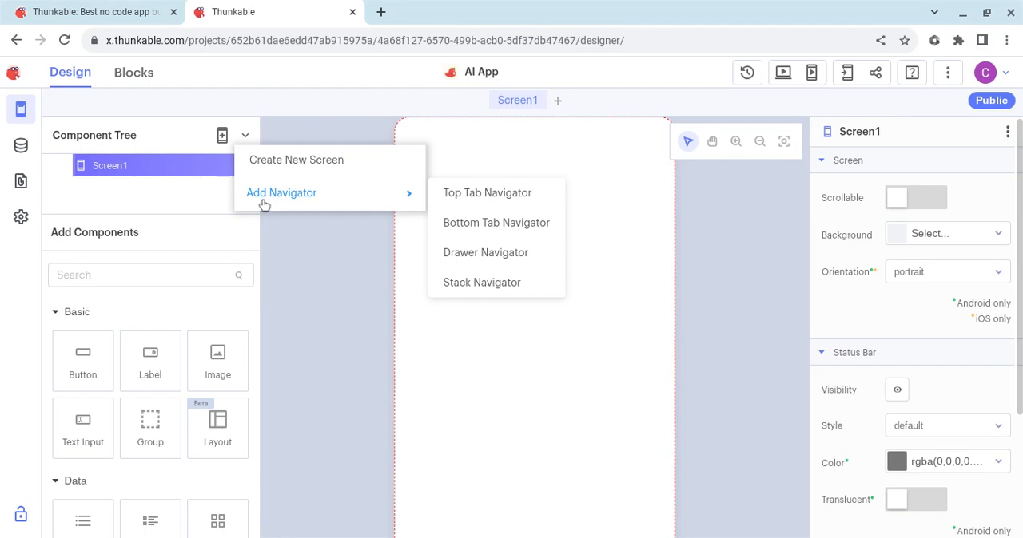
left_click(480, 197)
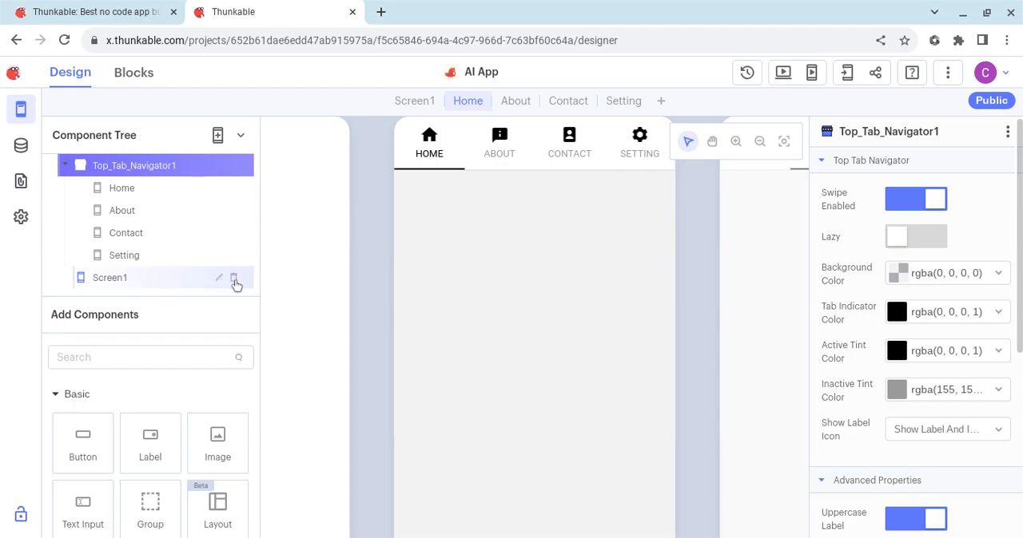
left_click(234, 279)
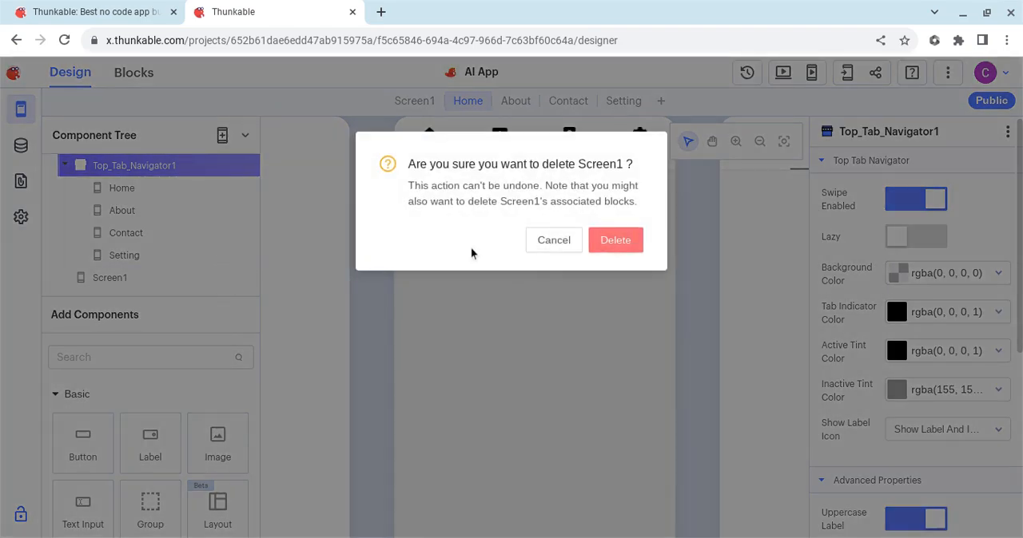
left_click(621, 245)
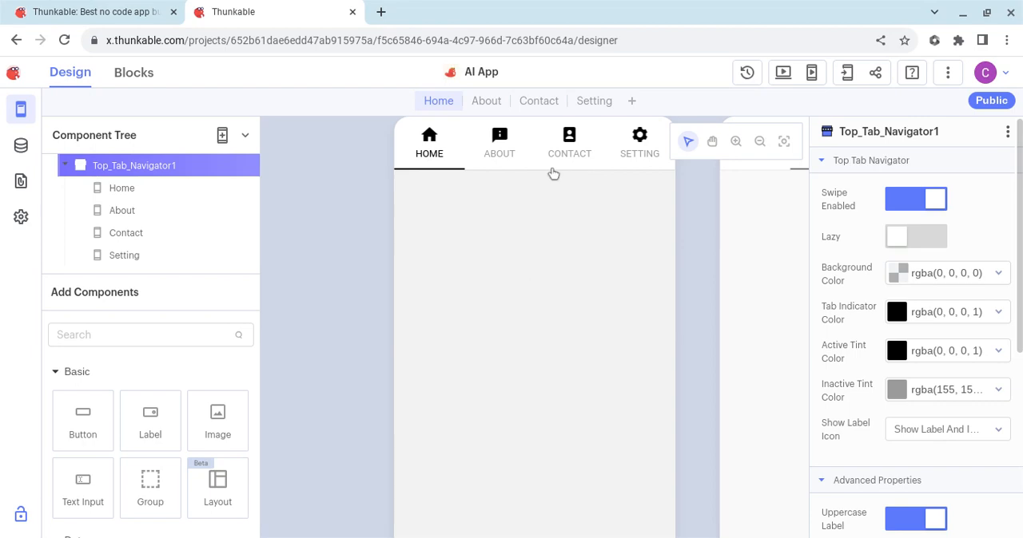
Step: Rename the Home screen as "Image Detect" and set its background fill to light green (RGB 184, 233, 134)
left_click(121, 191)
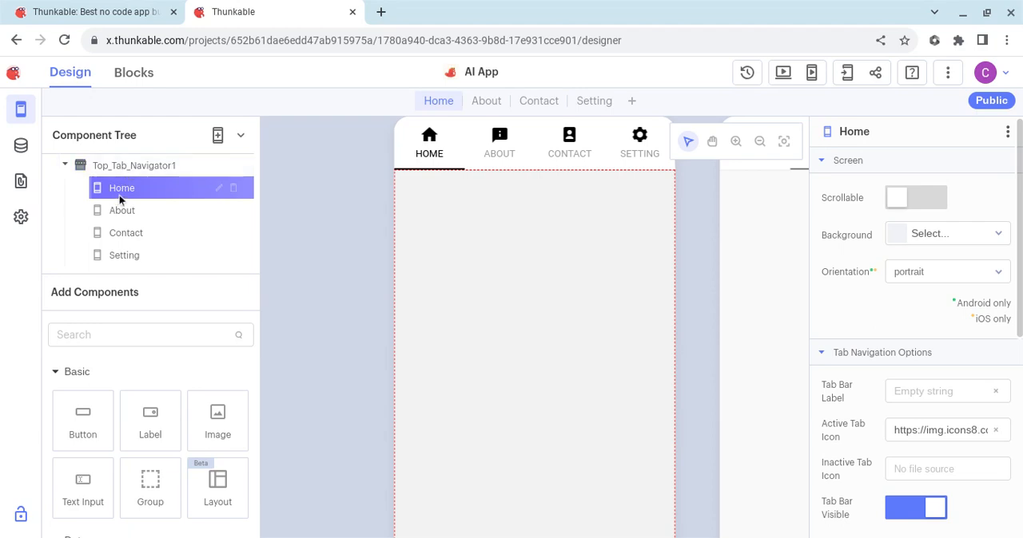
left_click(861, 136)
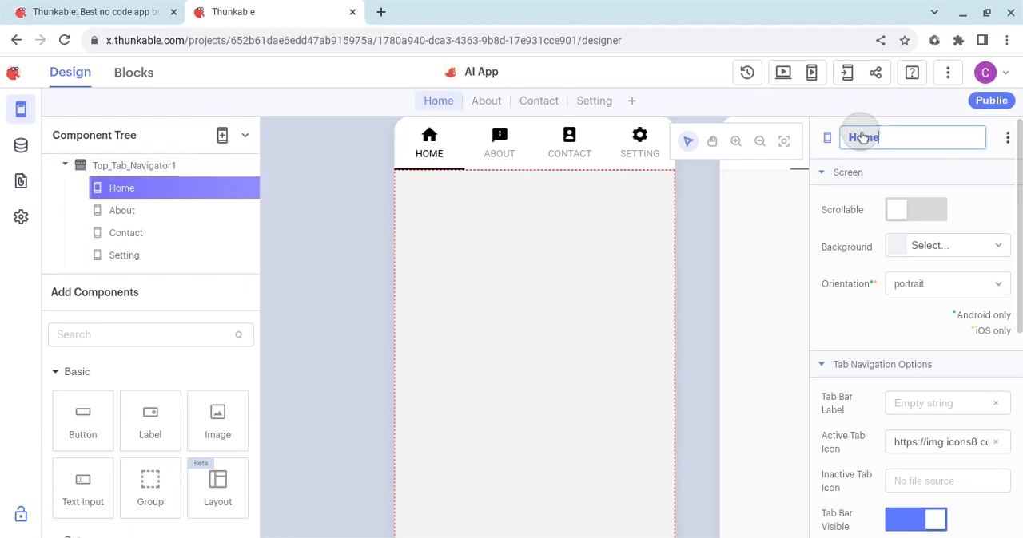
double_click(870, 137)
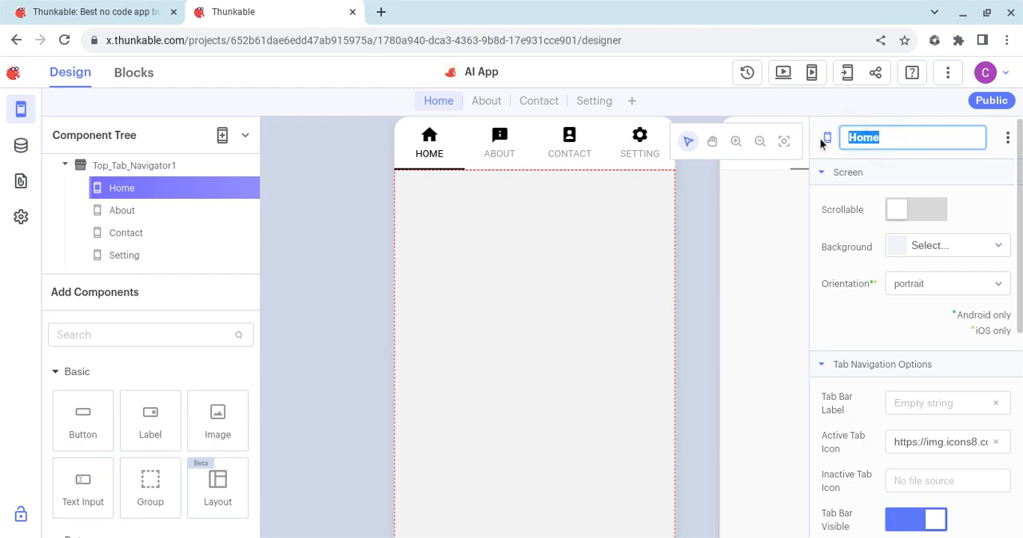
type("Image Detect")
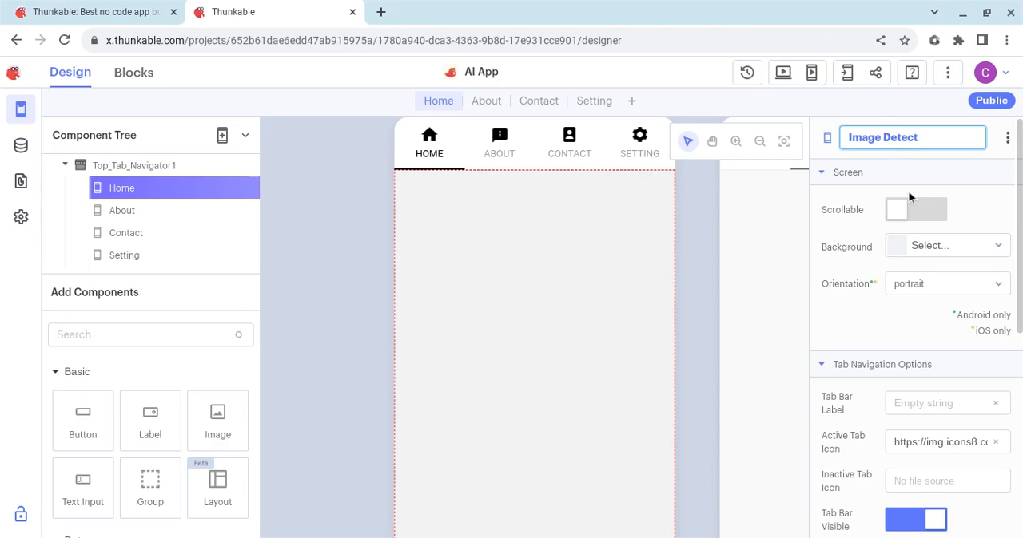
left_click(963, 201)
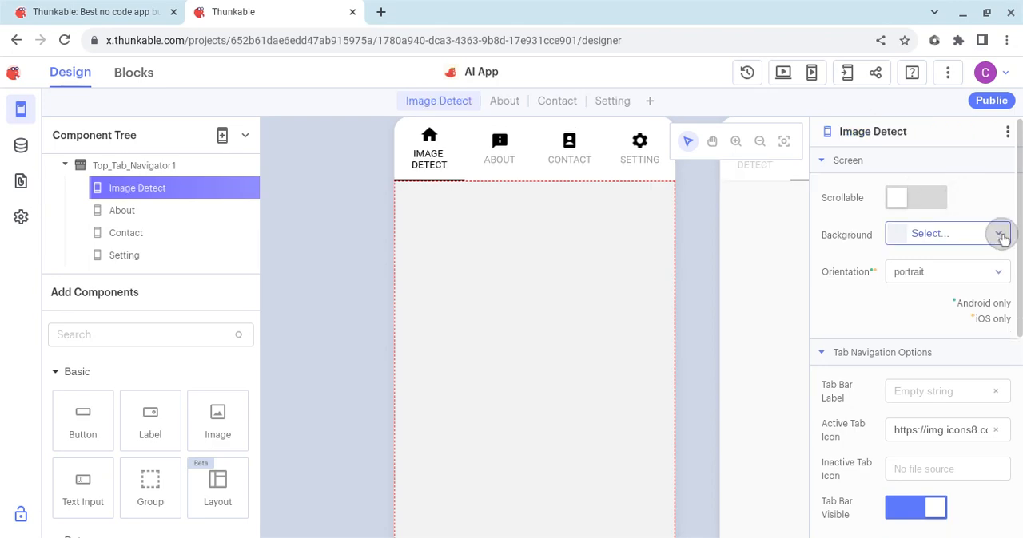
left_click(997, 238)
left_click(891, 497)
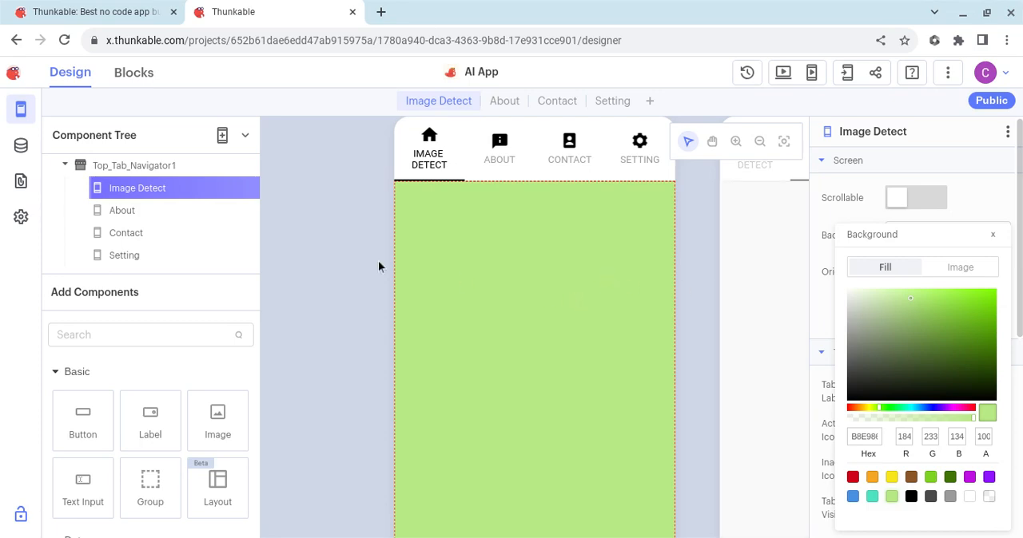
Step: Rename the About screen as "Translate" and set its background fill to turquoise (RGB 80, 227, 194)
left_click(122, 213)
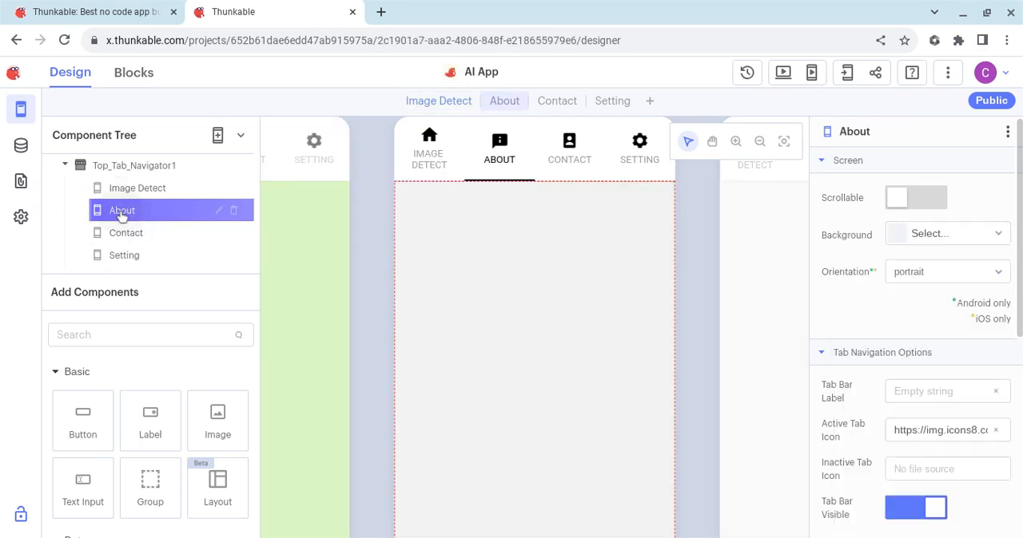
left_click(860, 131)
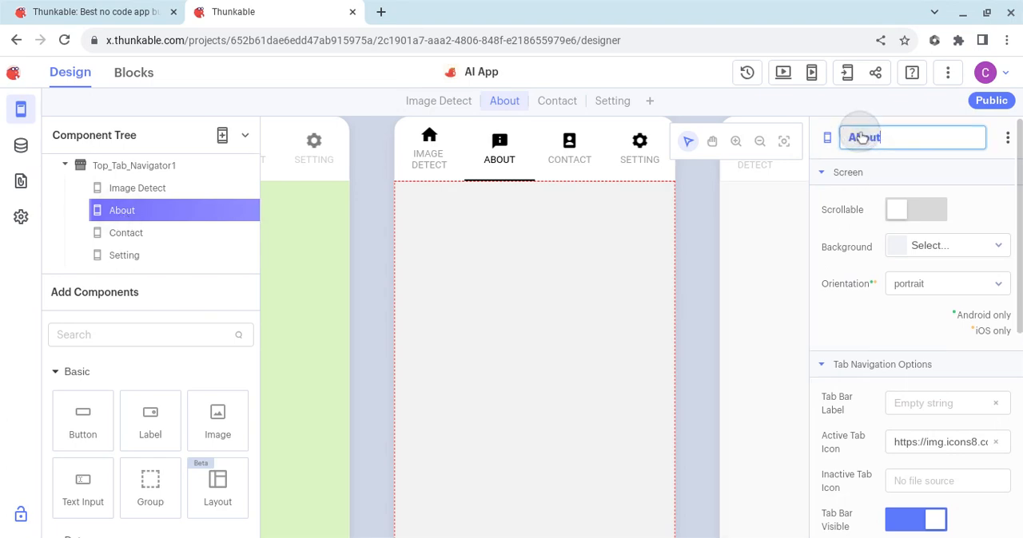
left_click(881, 136)
double_click(869, 137)
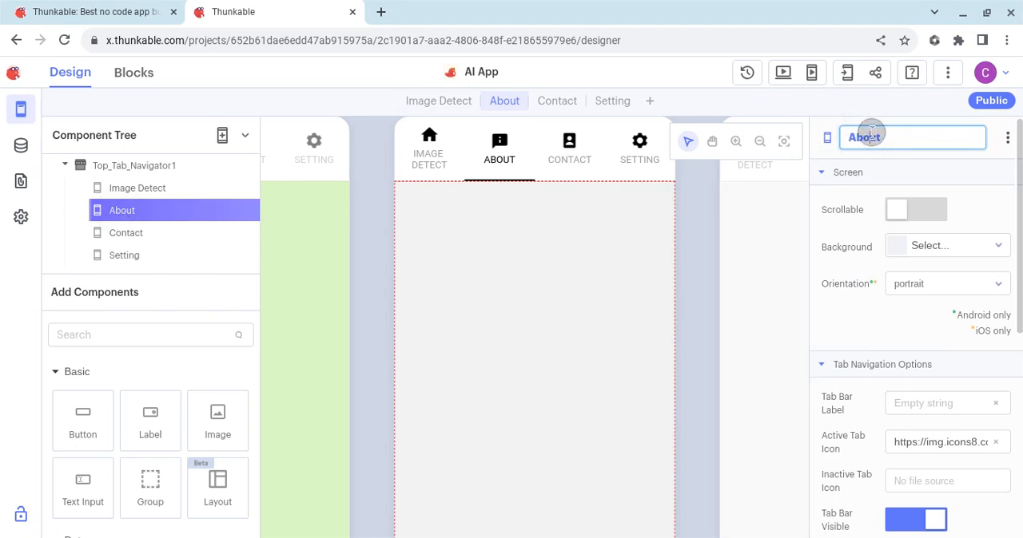
type("Translate")
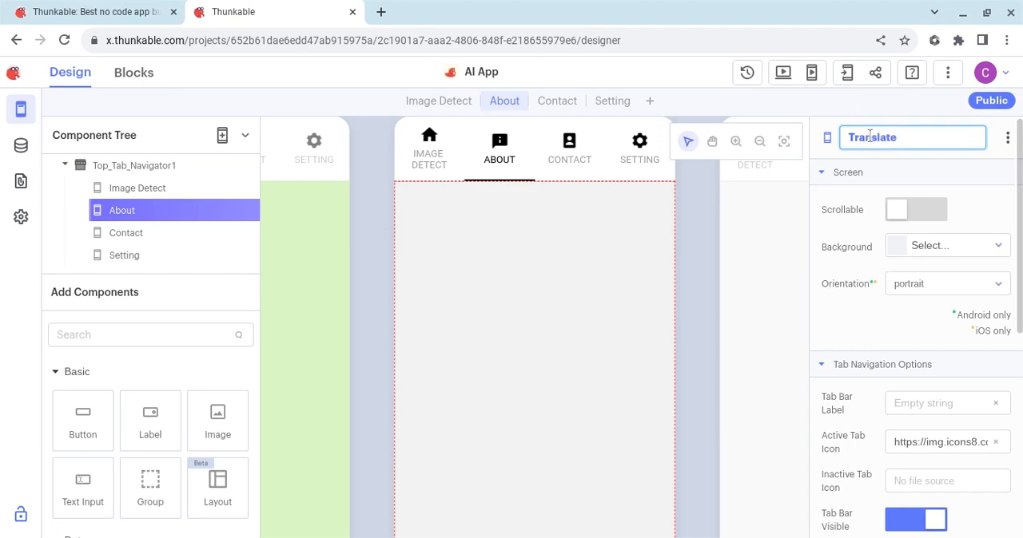
key("Return")
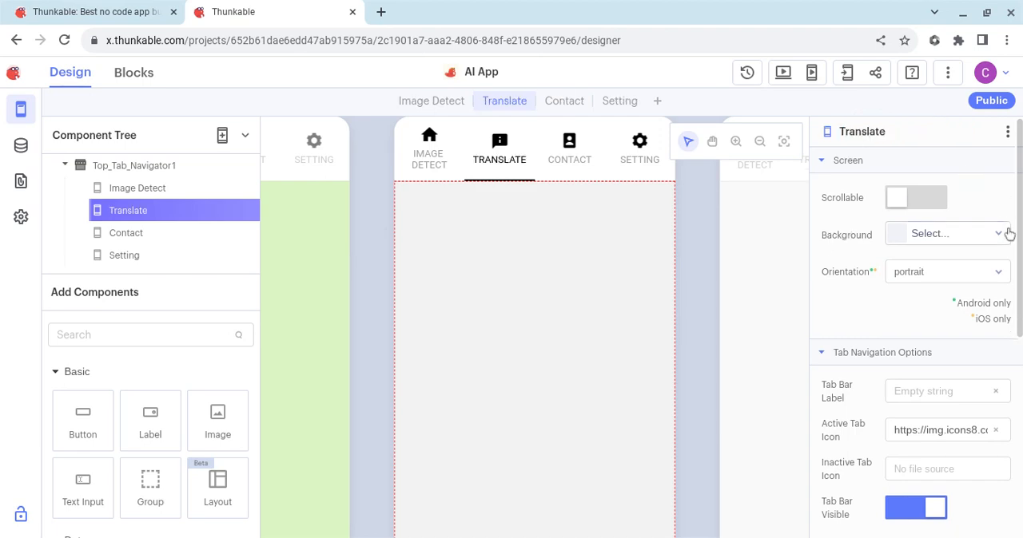
left_click(1000, 236)
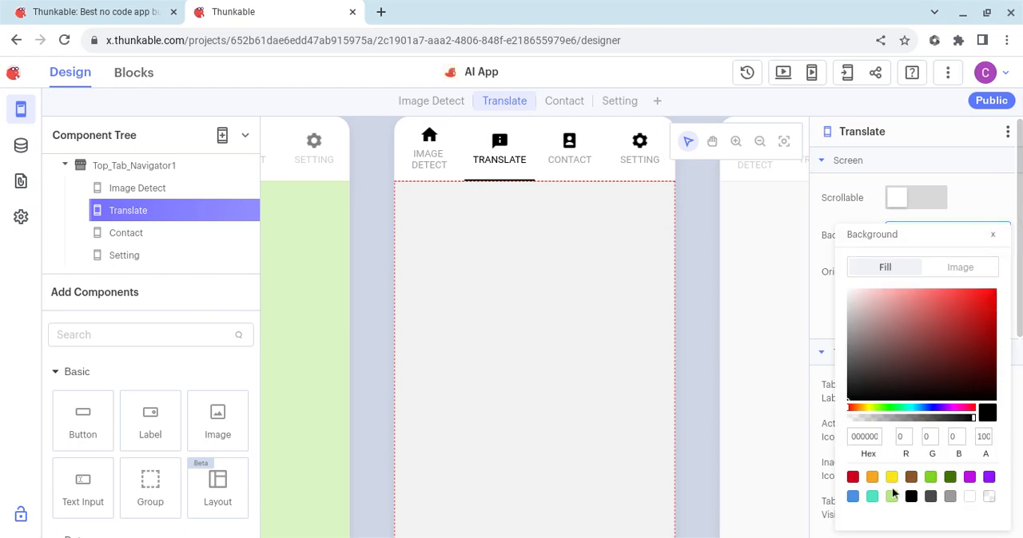
left_click(872, 496)
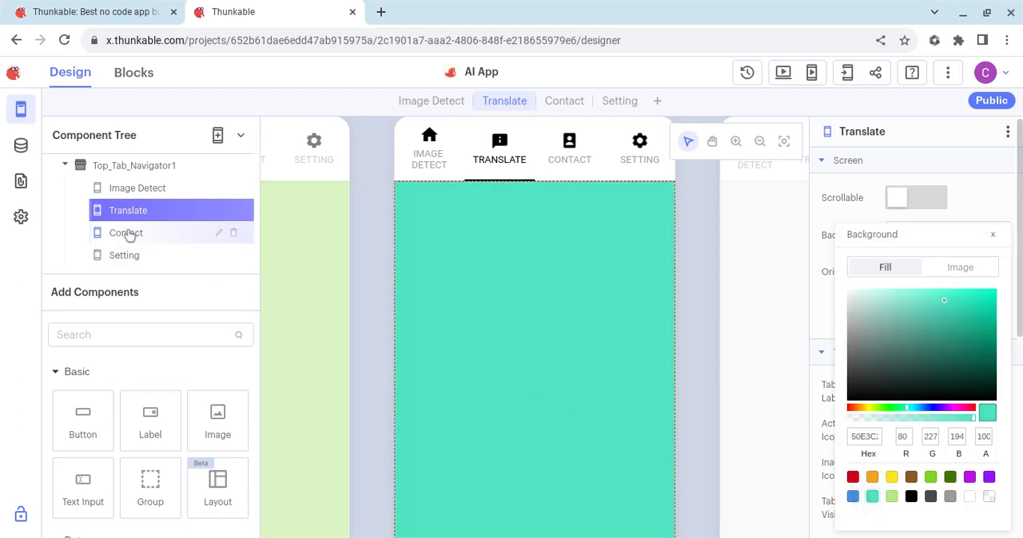
Step: Rename the Contact screen as "AI Helper" and set its background fill to blue (RGB 74, 144, 226)
left_click(124, 238)
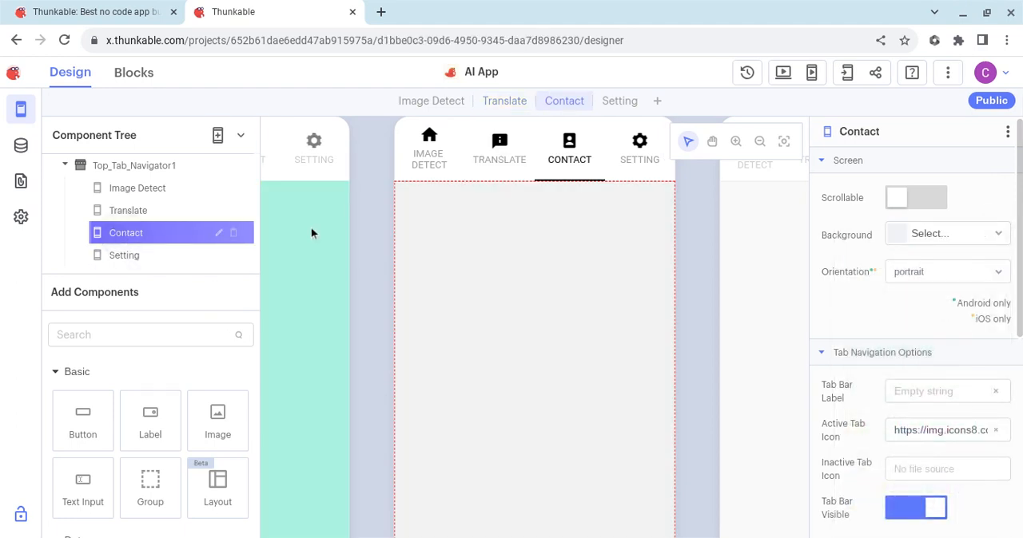
left_click(867, 133)
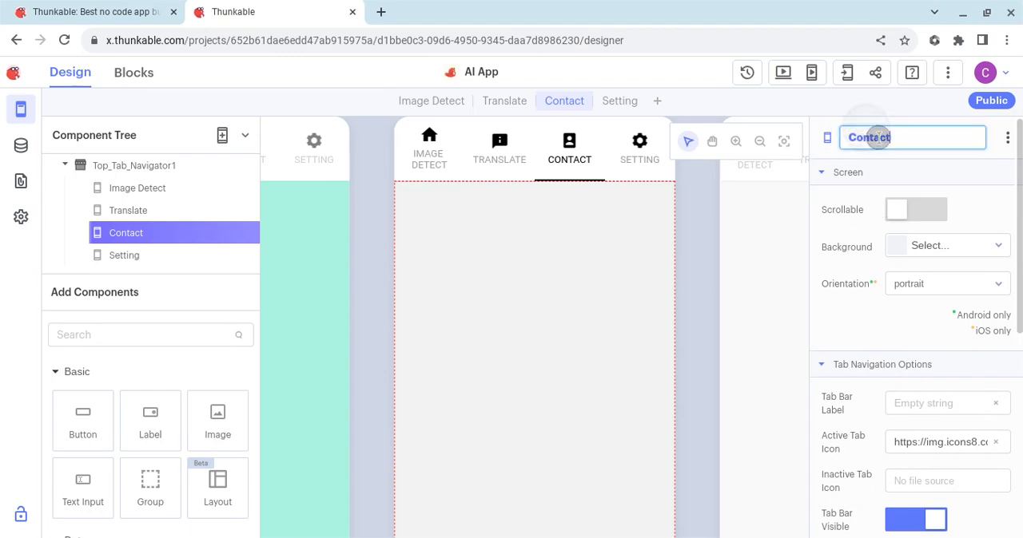
double_click(871, 136)
type("AI He")
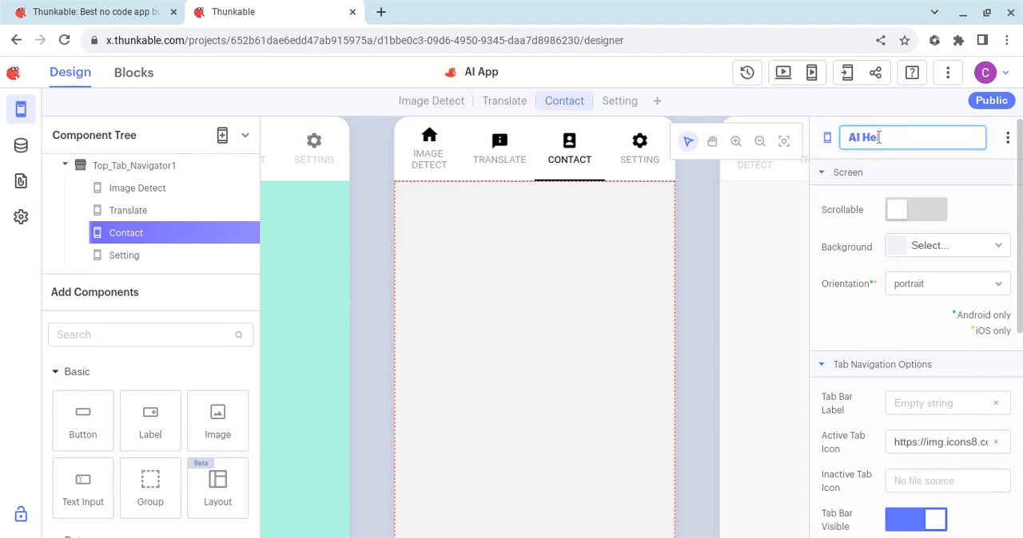
type("lper")
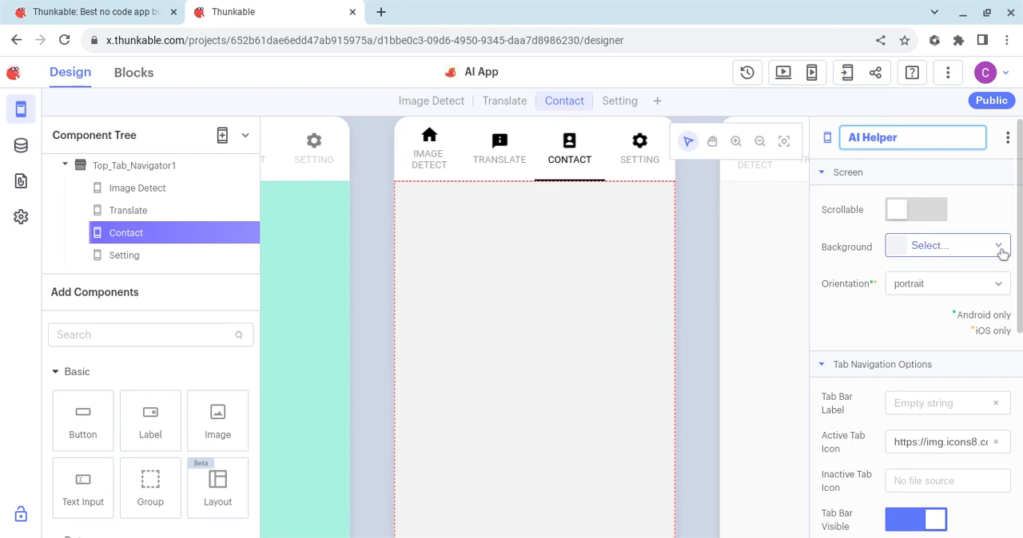
left_click(1004, 245)
left_click(1005, 247)
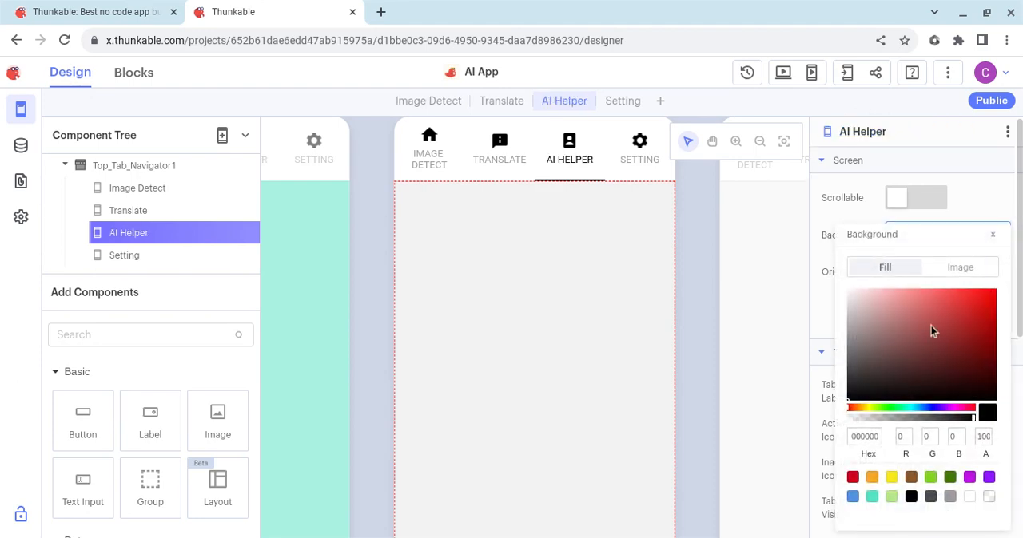
left_click(852, 498)
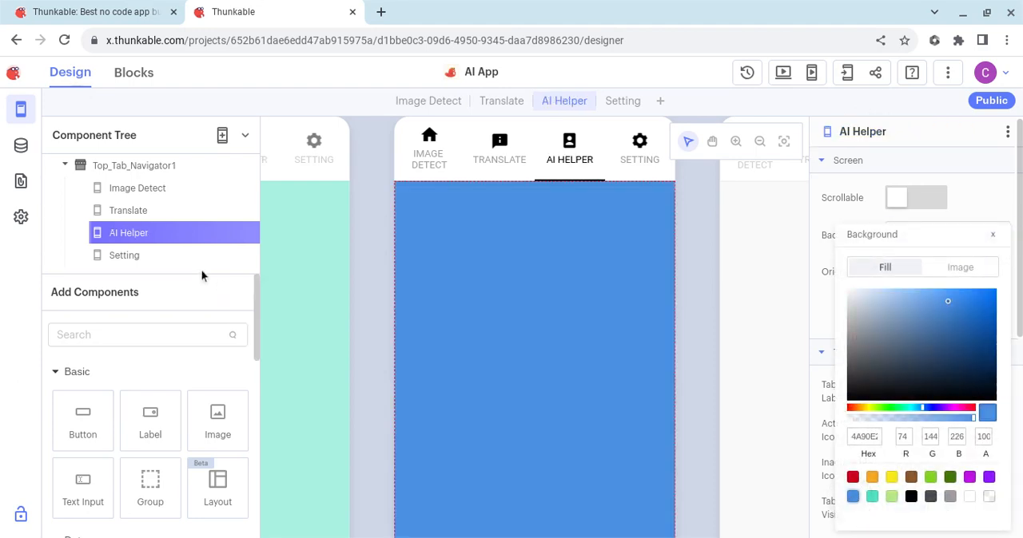
Step: Rename the Setting screen as "AI Image" and set its background fill to purple (RGB 144, 19, 254)
left_click(132, 257)
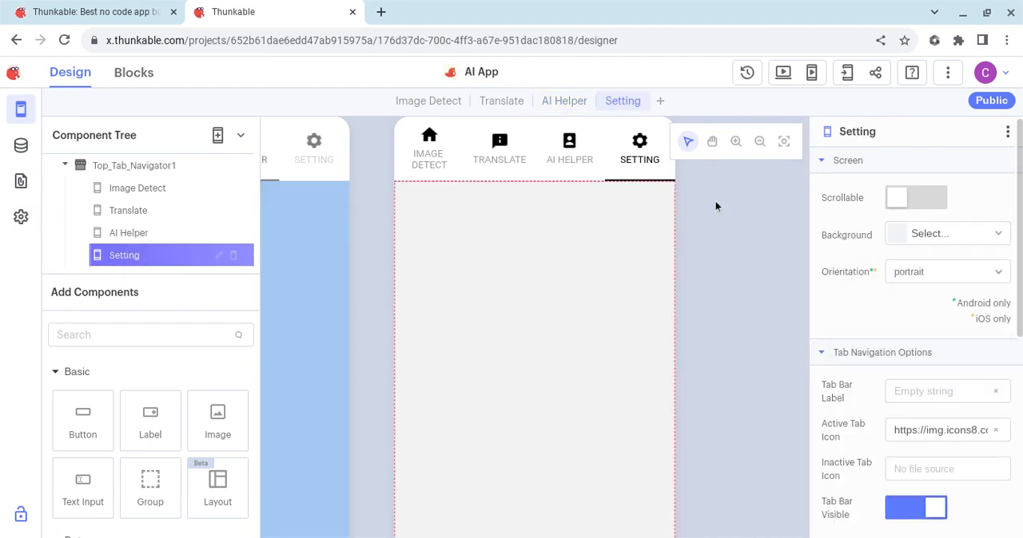
left_click(861, 136)
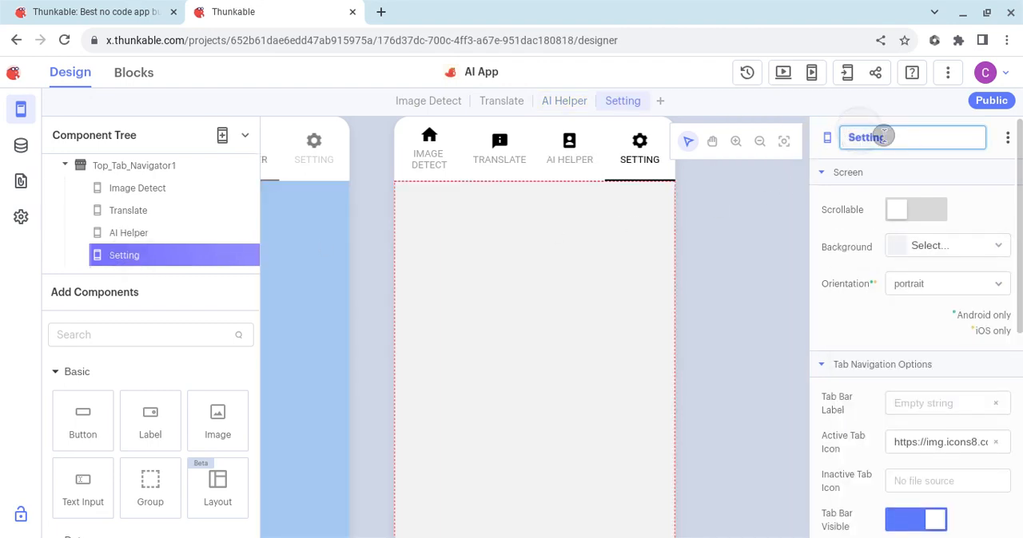
double_click(884, 136)
type("AI I")
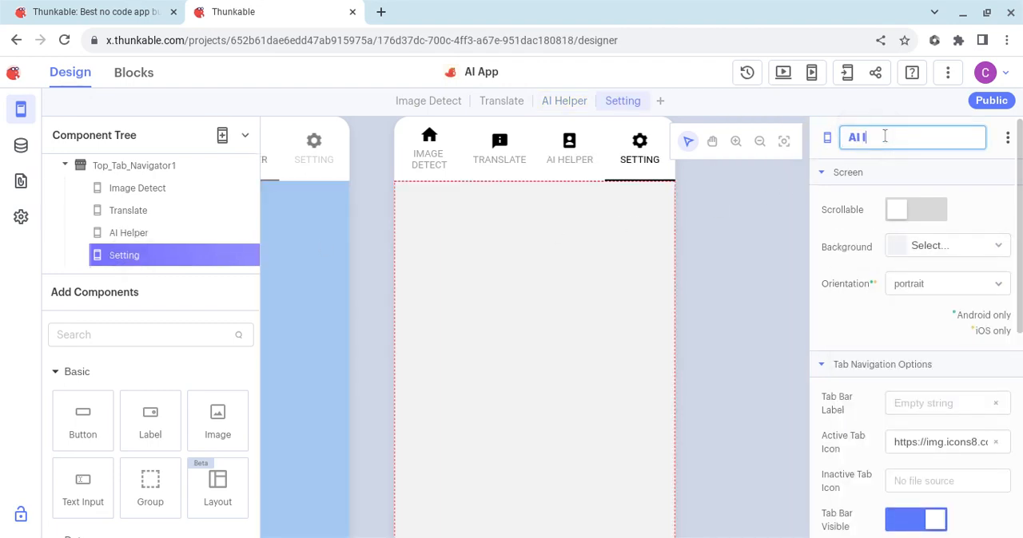
type("mage")
key("Return")
left_click(1001, 244)
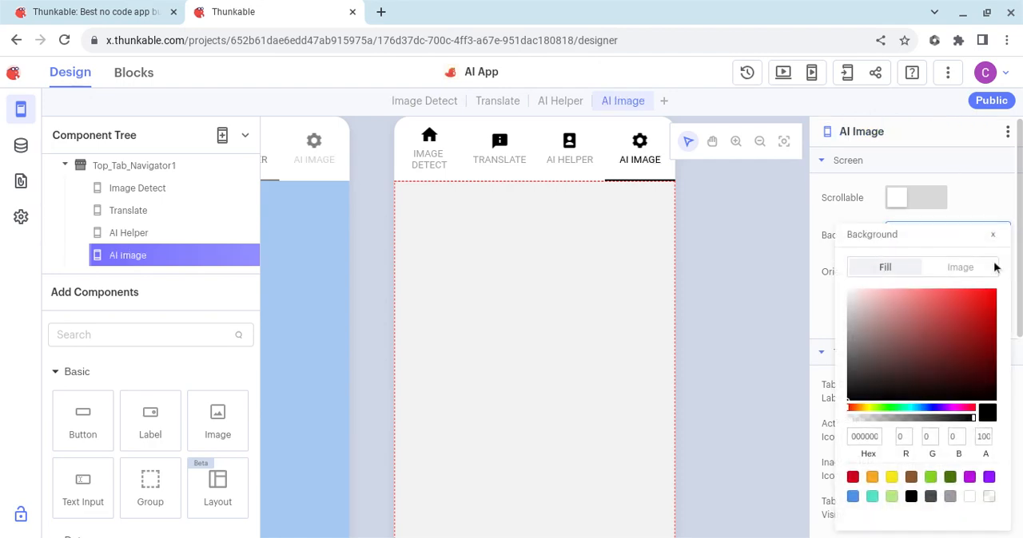
left_click(989, 477)
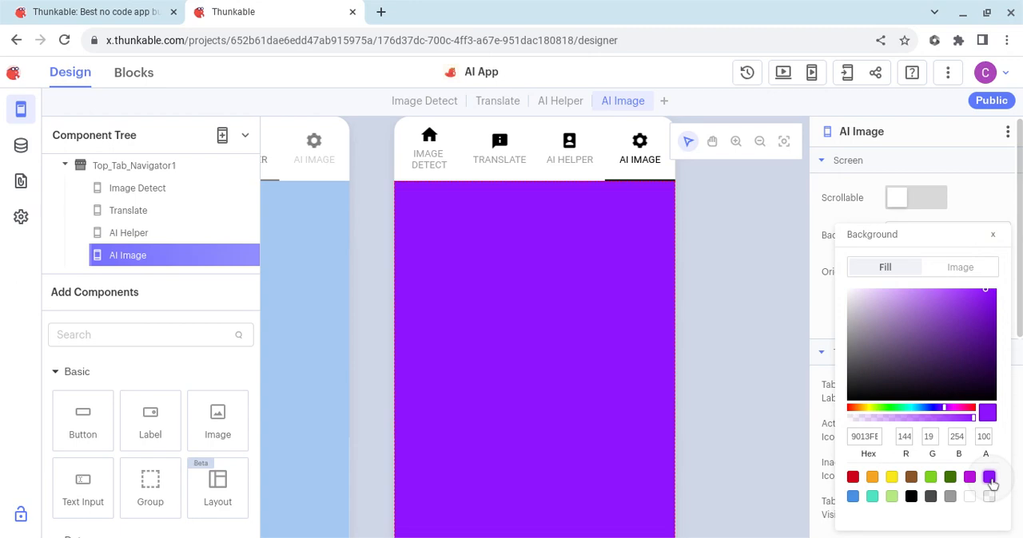
left_click(764, 328)
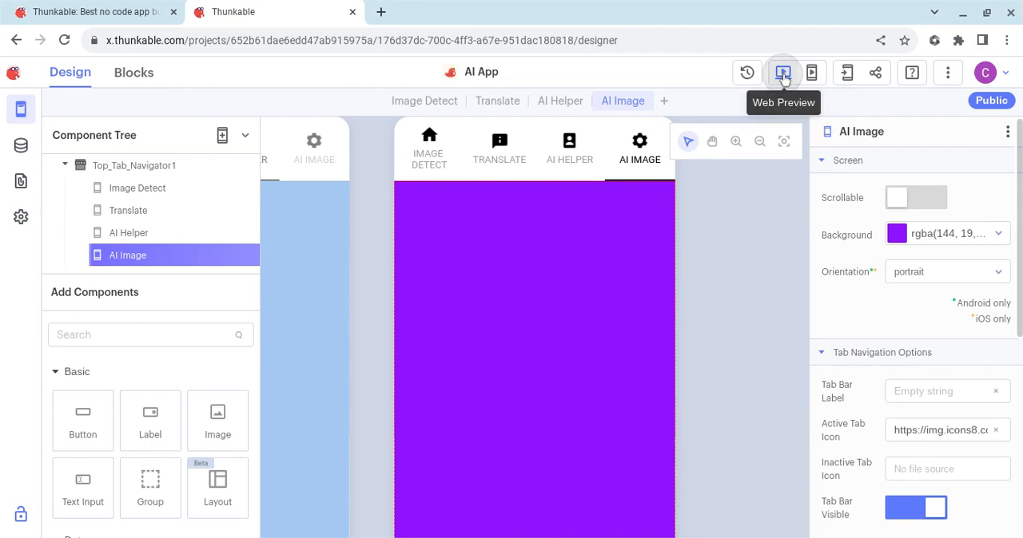
Step: Start the web preview and test the top tabs by switching between AI Helper, Translate, Image Detect and AI Image
left_click(784, 76)
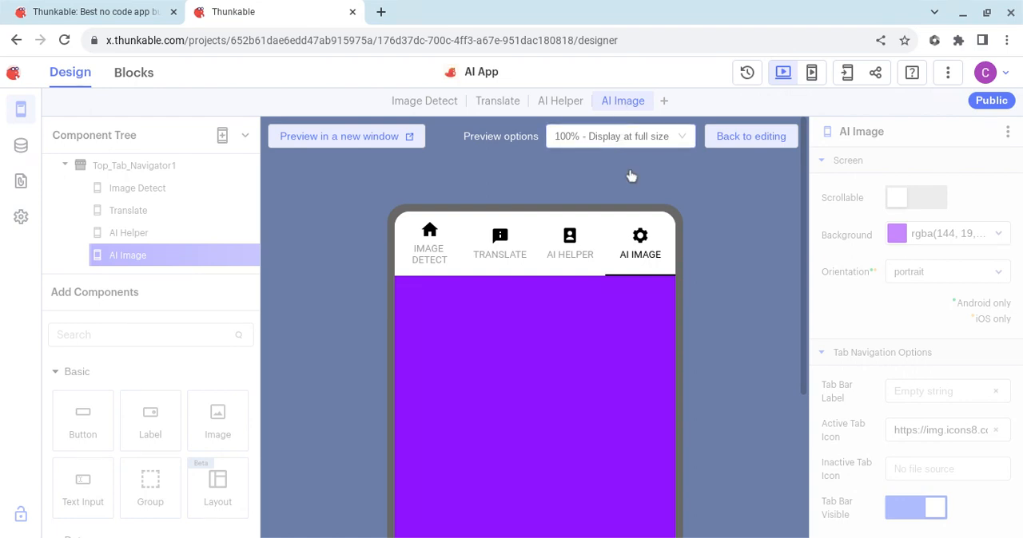
left_click(572, 248)
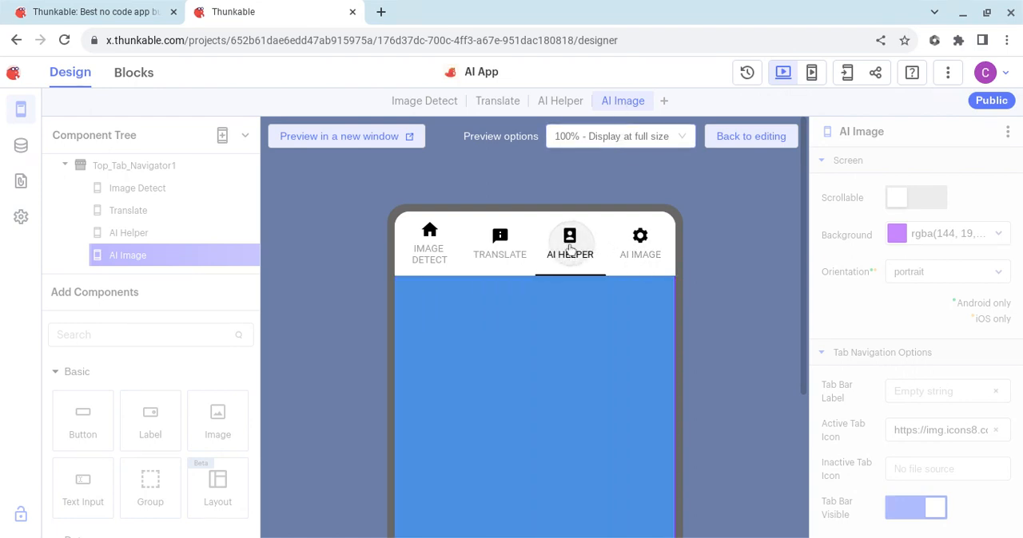
left_click(500, 244)
left_click(429, 244)
left_click(640, 244)
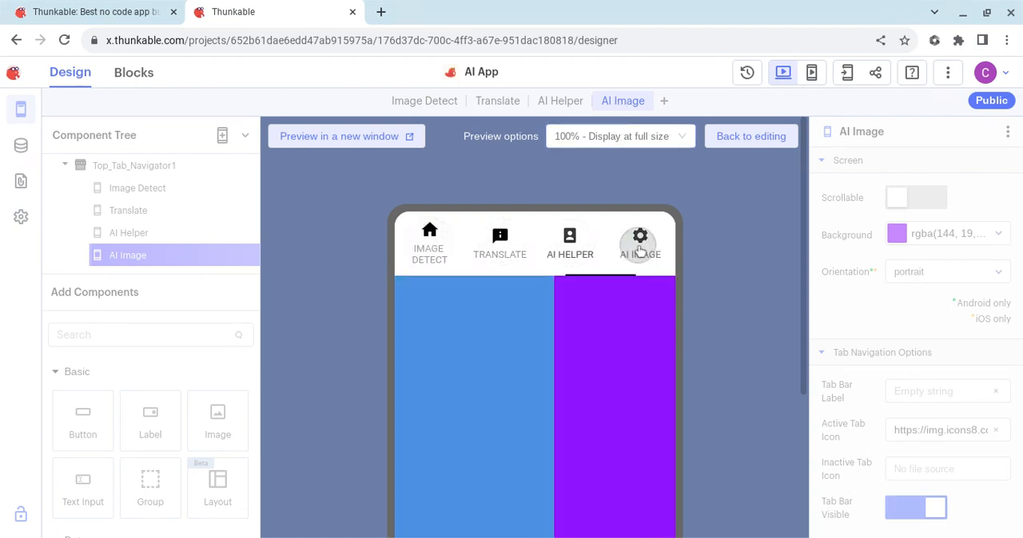
left_click(501, 247)
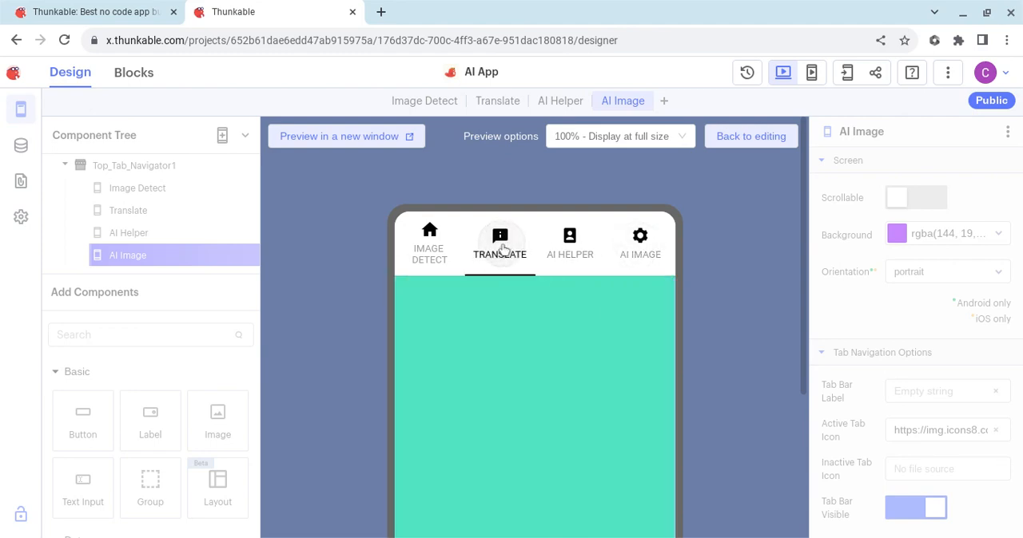
Step: Test swipe navigation between the tab screens in the web preview, swiping back to Image Detect
left_click_drag(546, 403, 690, 389)
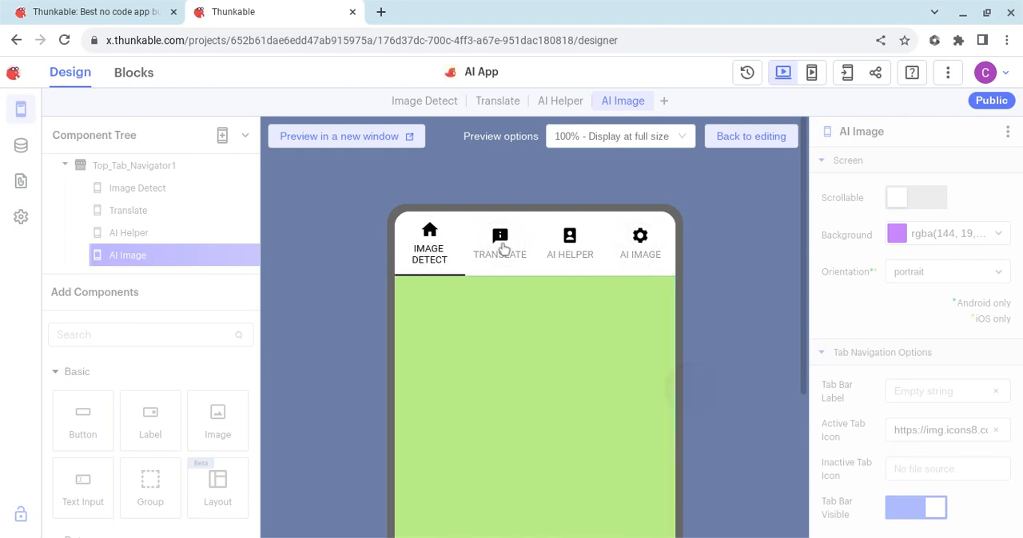
left_click_drag(606, 378, 675, 395)
left_click_drag(504, 409, 616, 408)
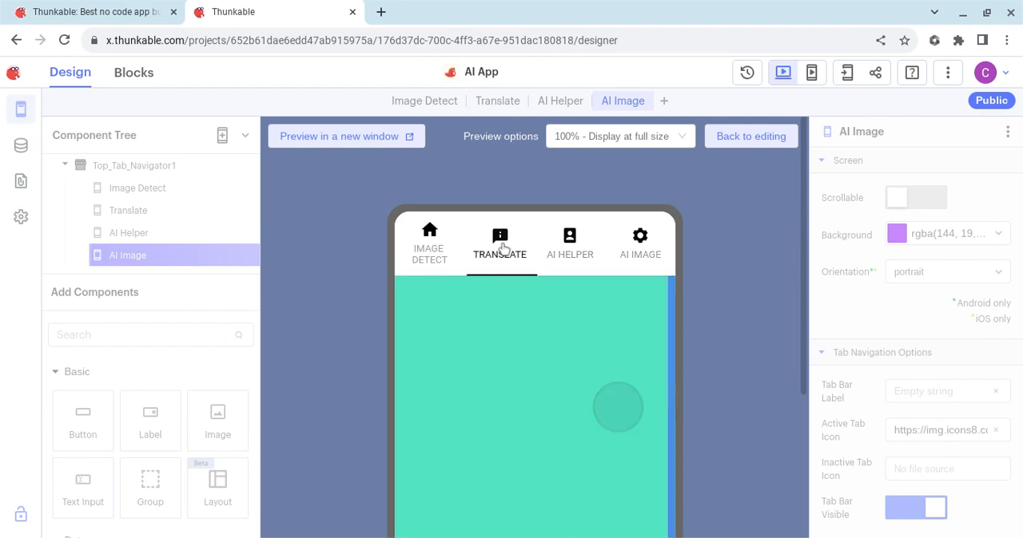
left_click_drag(472, 400, 584, 392)
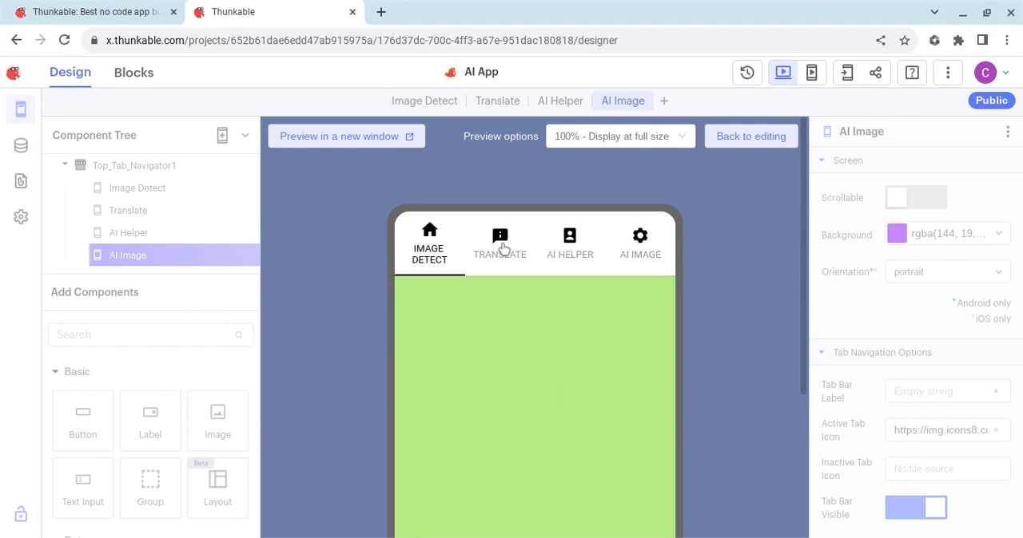